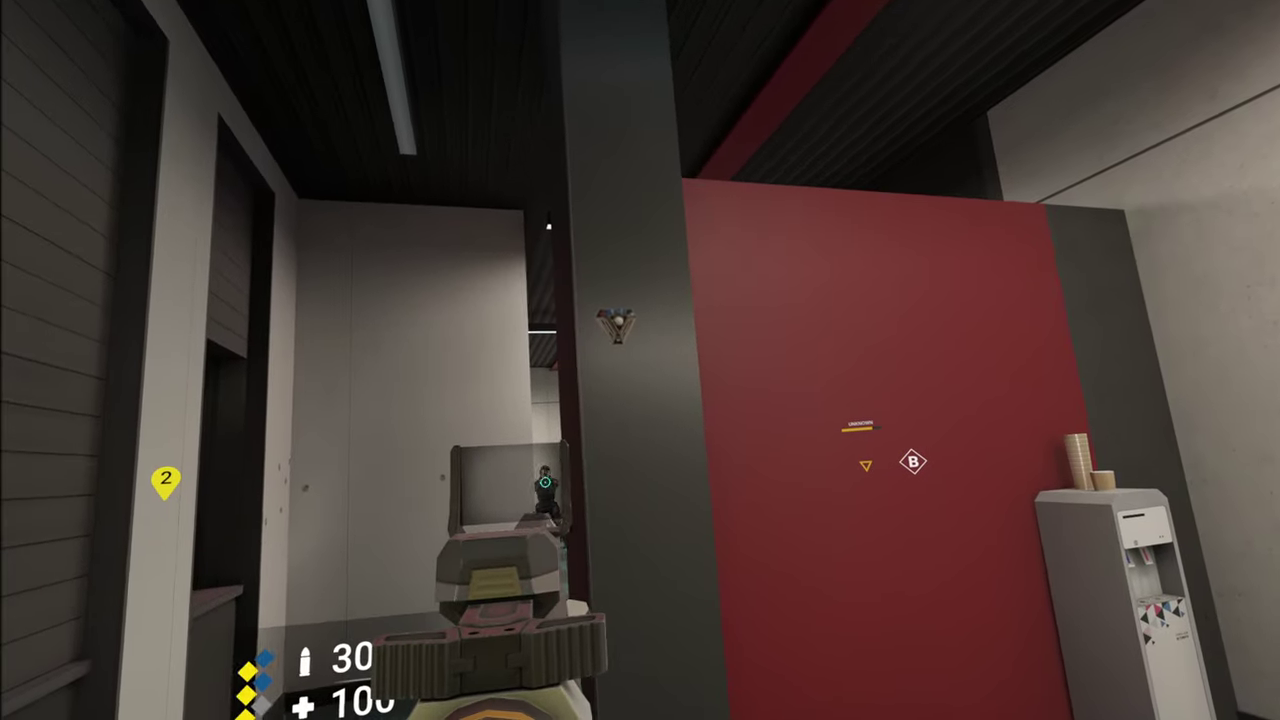
{"action": "left_click", "coordinate": [567, 491]}
{"action": "key", "text": "w"}
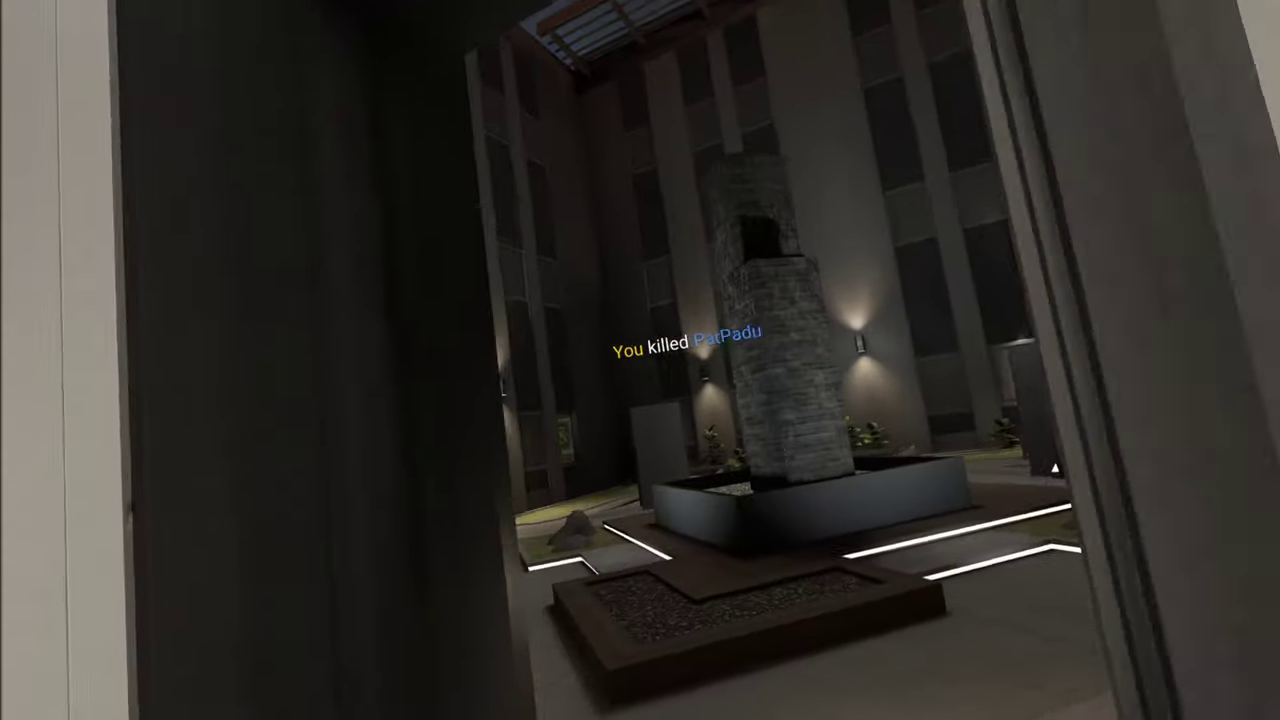
{"action": "key", "text": "w"}
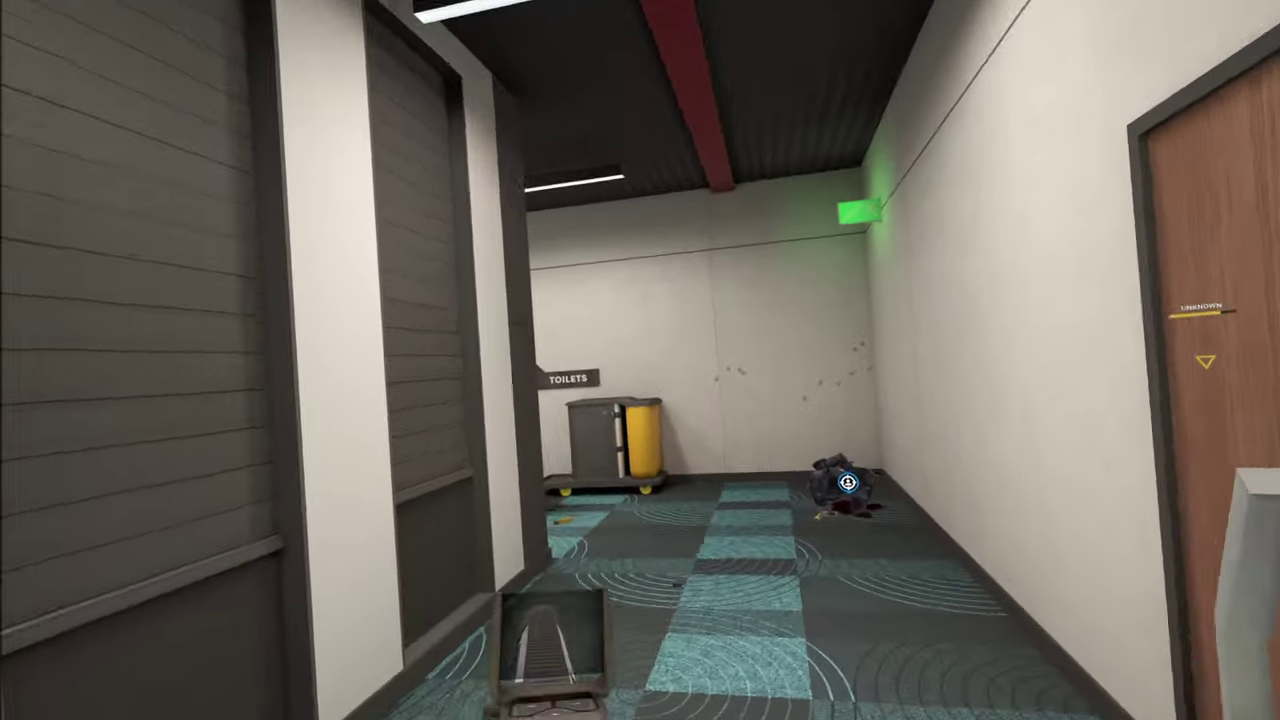
{"action": "key", "text": "w"}
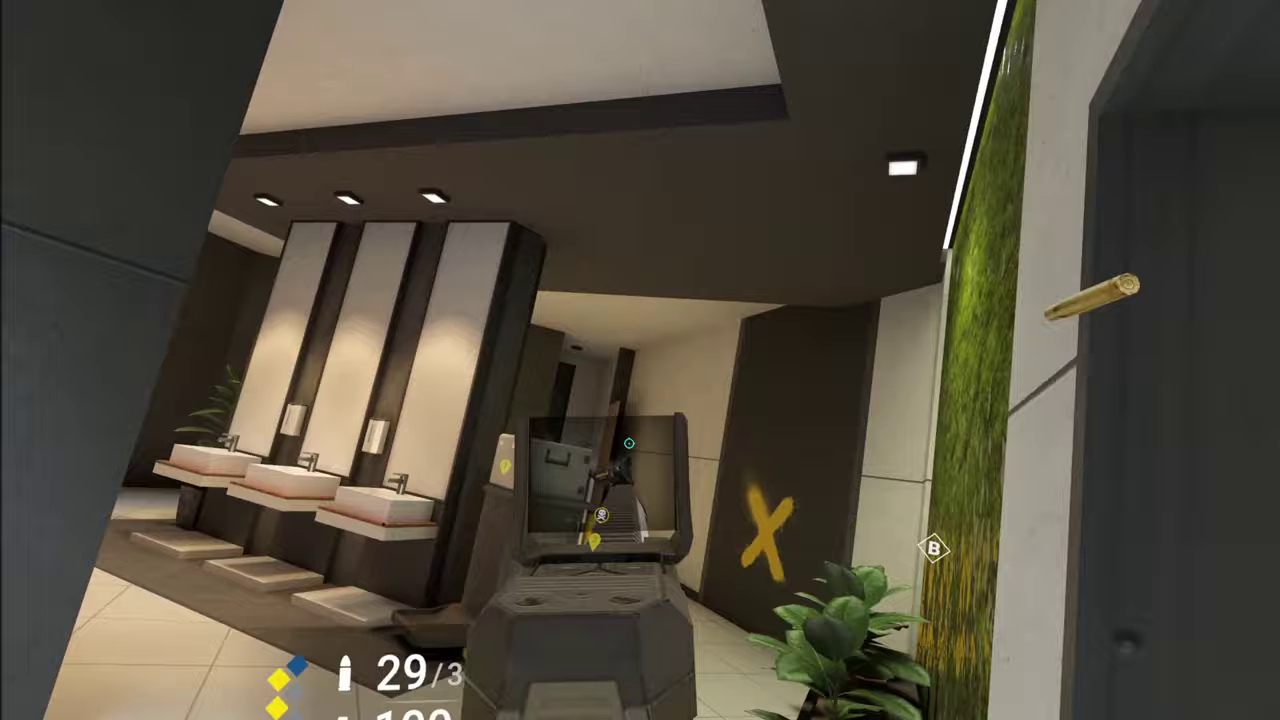
{"action": "left_click", "coordinate": [629, 442]}
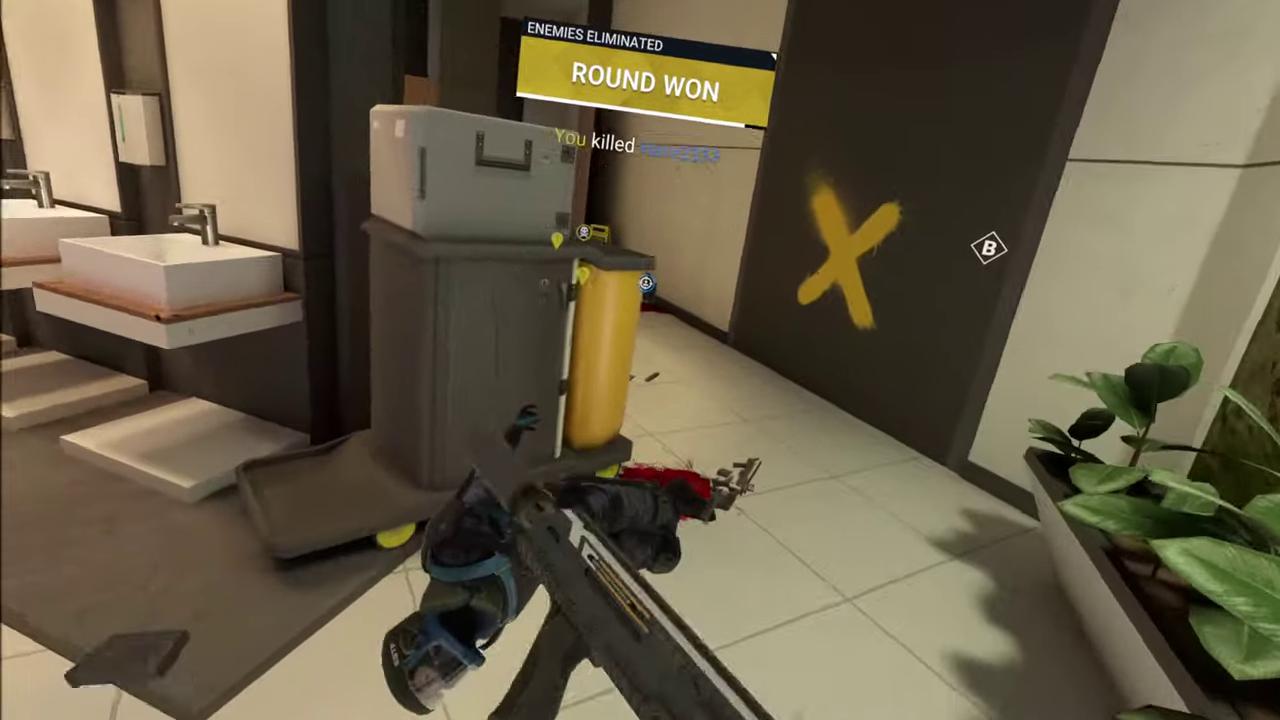